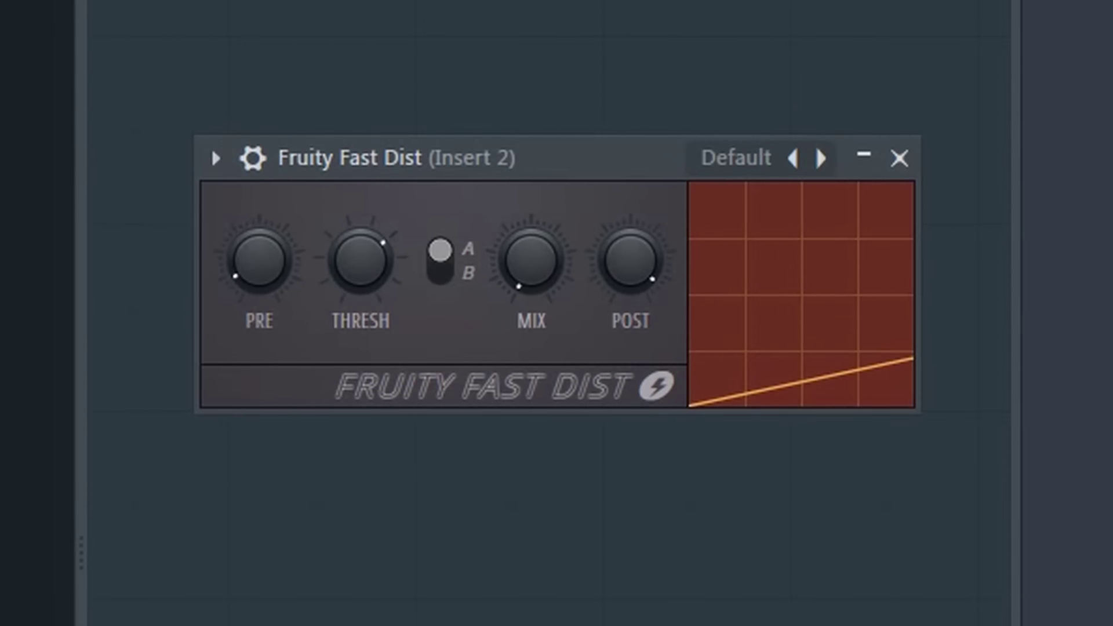
- Sweep the Mix amount of Fruity Fast Dist repeatedly up and down to compare its curves, ending fully down
left_click_drag(539, 290, 539, 226)
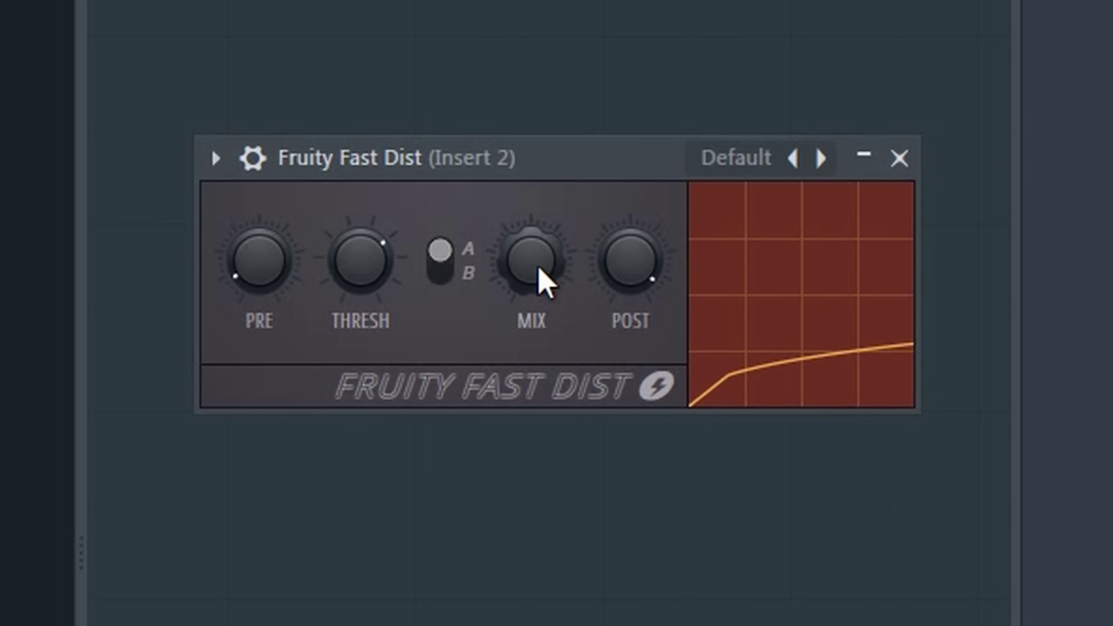
left_click_drag(527, 273, 527, 336)
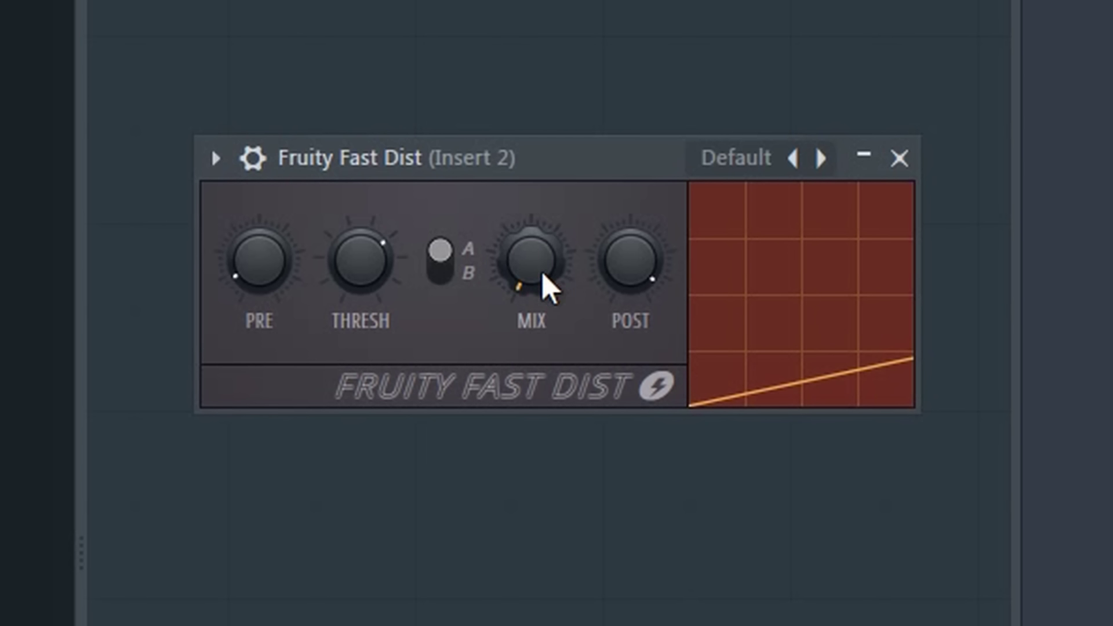
left_click_drag(539, 286, 539, 247)
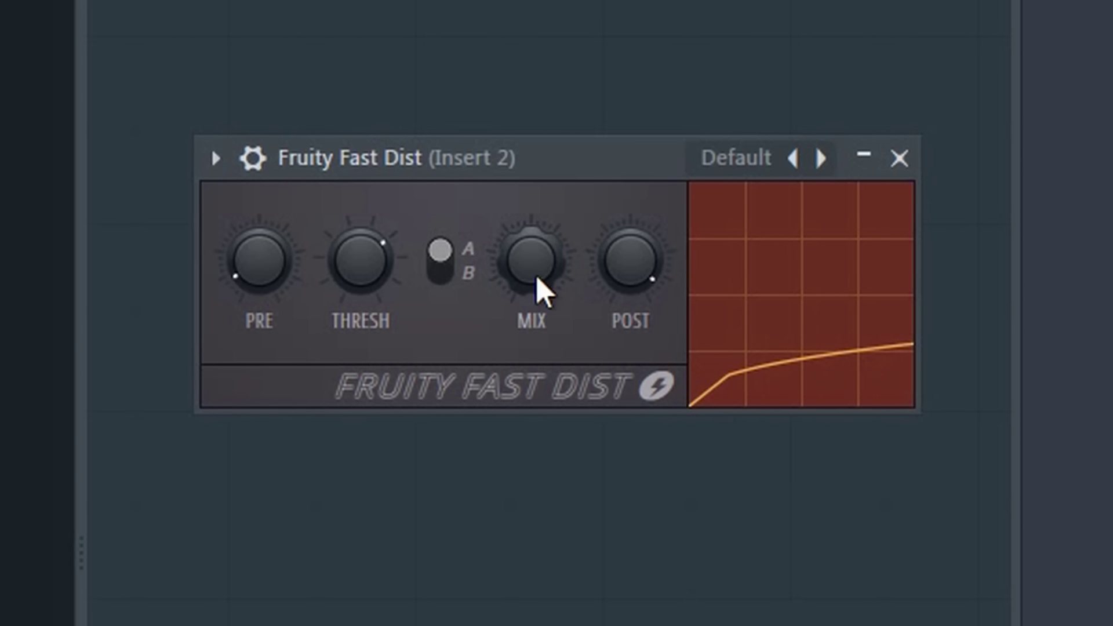
left_click_drag(539, 286, 539, 325)
left_click_drag(537, 280, 536, 232)
left_click_drag(541, 288, 542, 328)
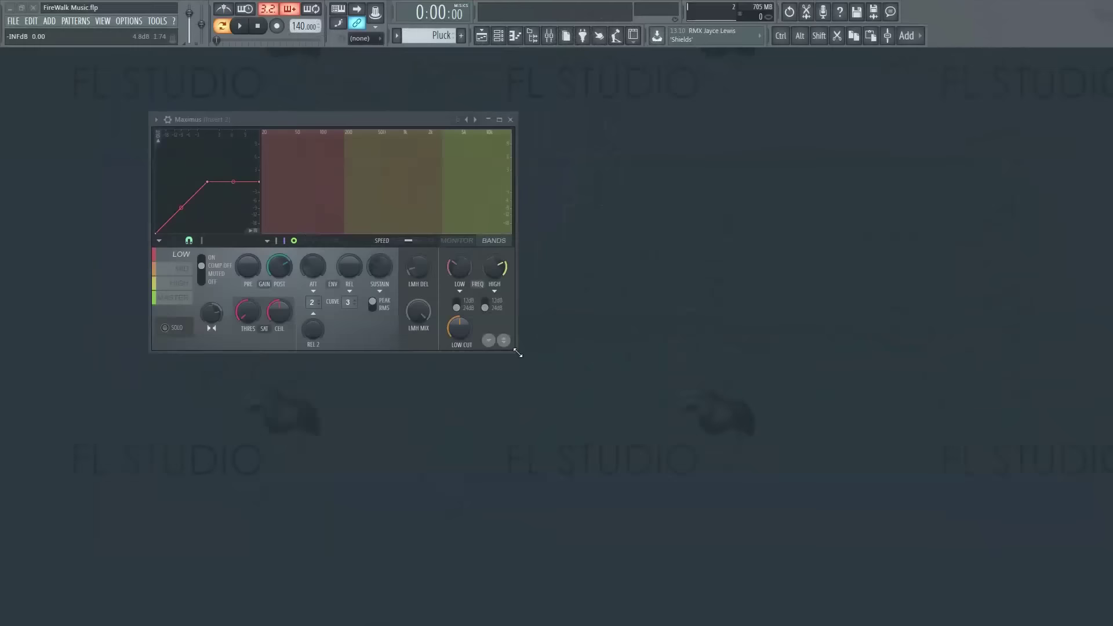
- Enlarge the Maximus window and load the Soundgoodizer preset a, showing it in the bands view
left_click_drag(514, 350, 930, 508)
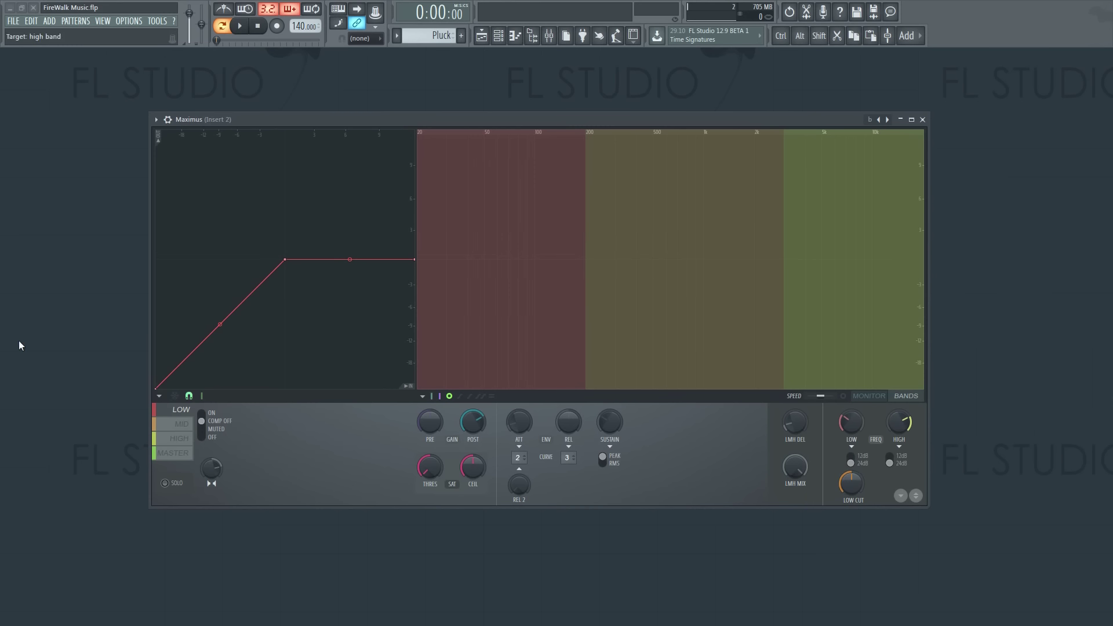
left_click(156, 121)
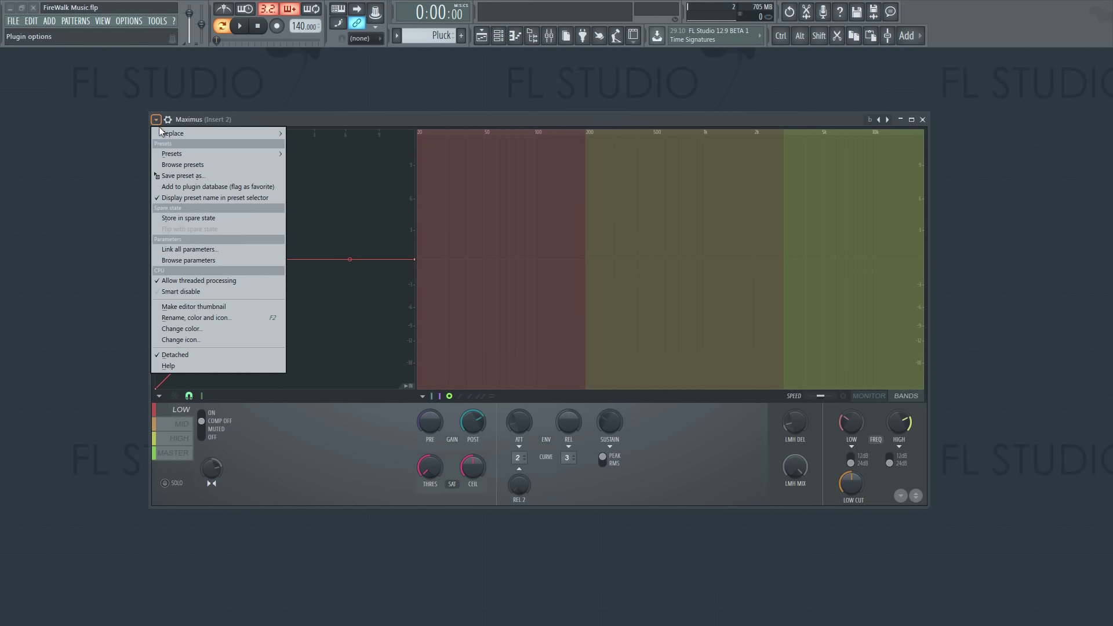
mouse_move(215, 152)
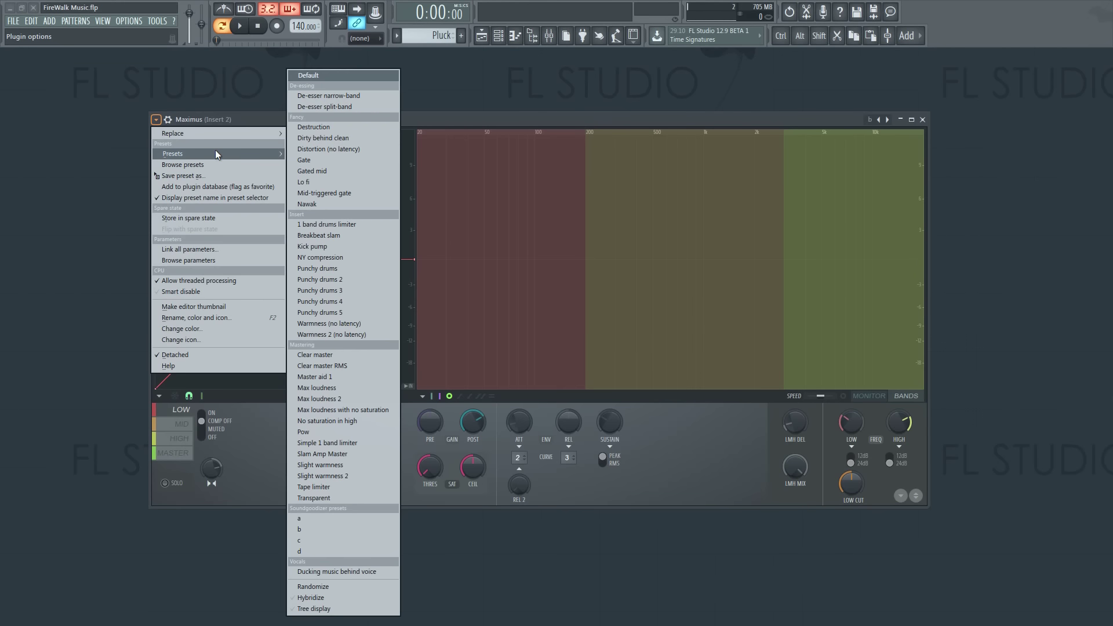
left_click(360, 514)
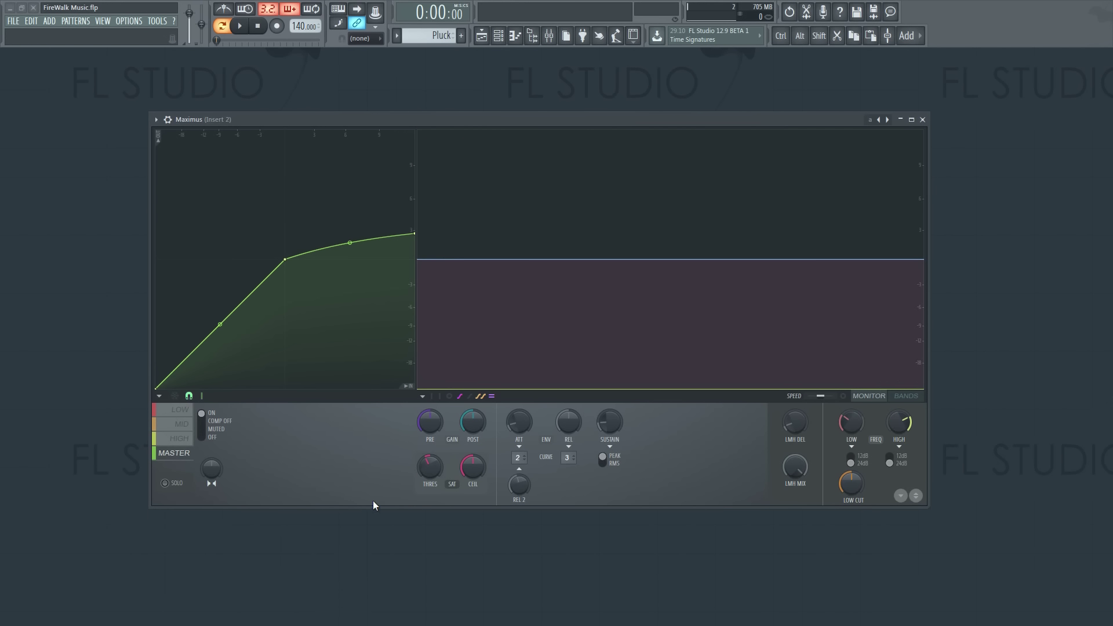
left_click(908, 397)
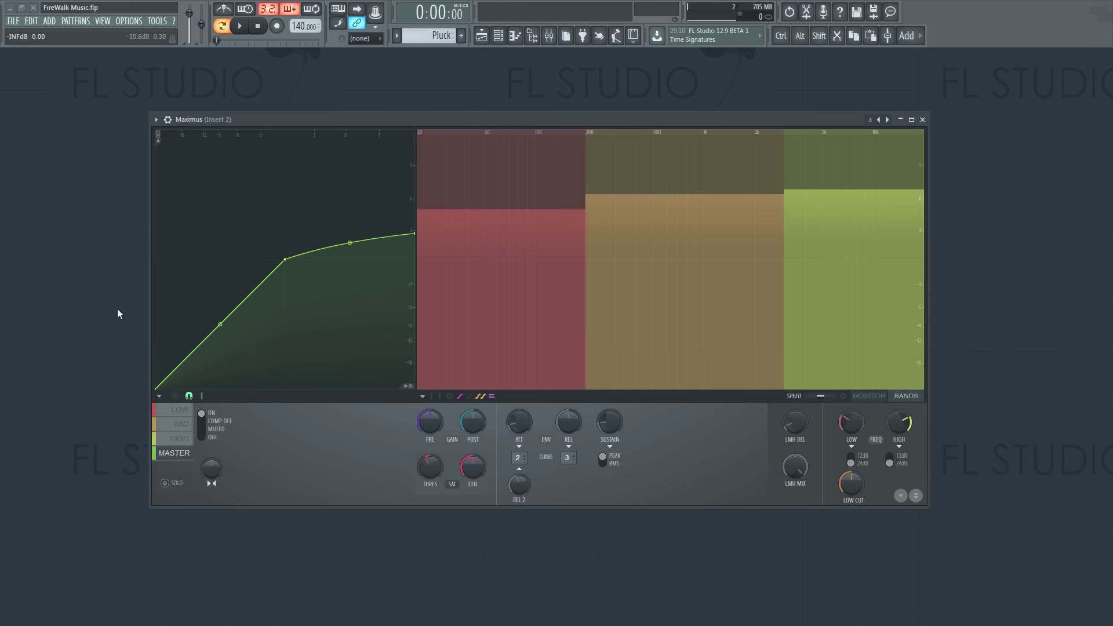
- Load the Soundgoodizer preset b in Maximus and show its frequency bands
left_click(156, 119)
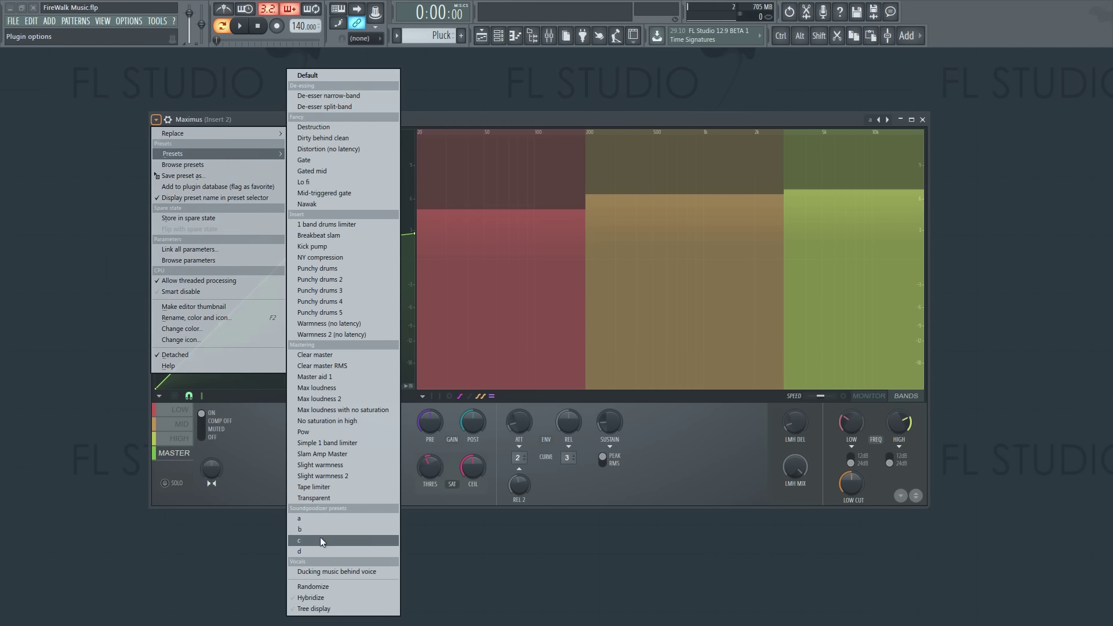
left_click(324, 530)
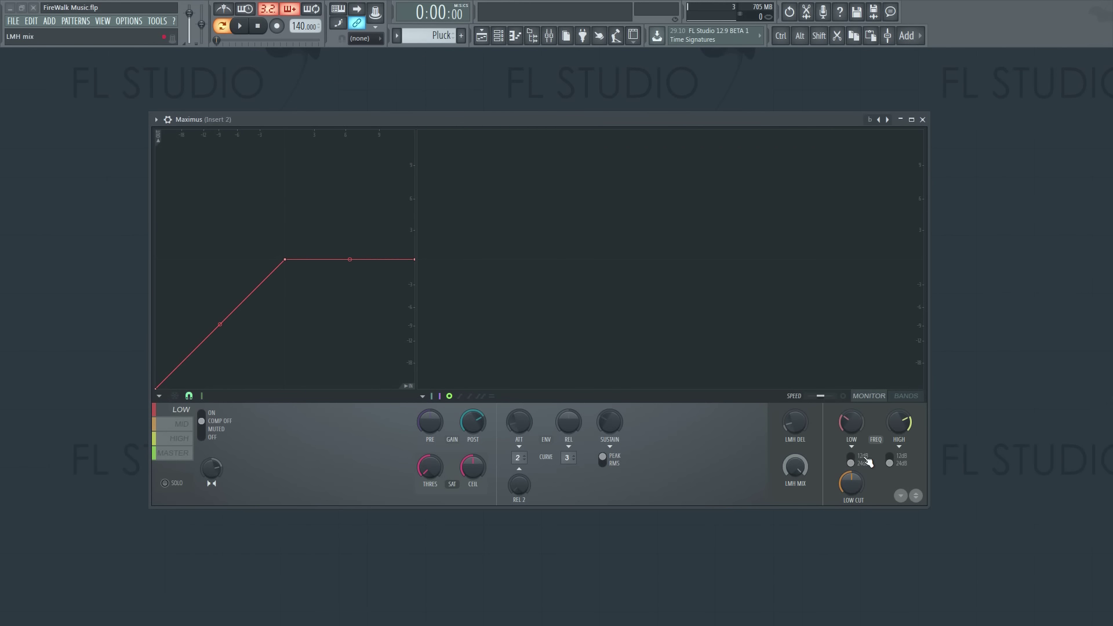
left_click(907, 397)
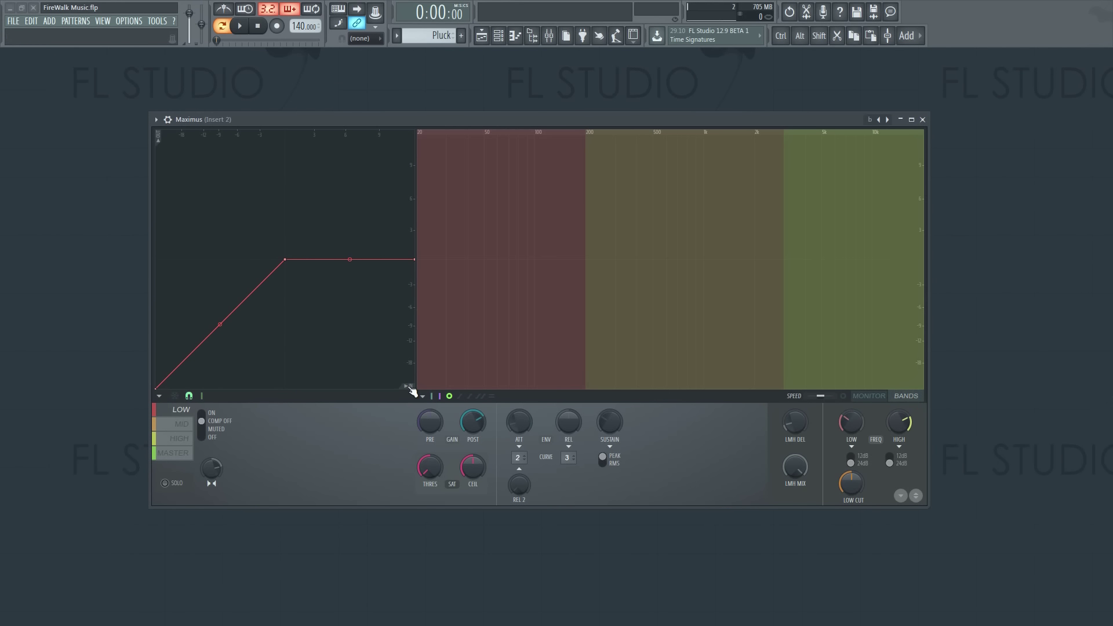
- Load the Soundgoodizer preset c in Maximus and show its frequency bands
left_click(156, 119)
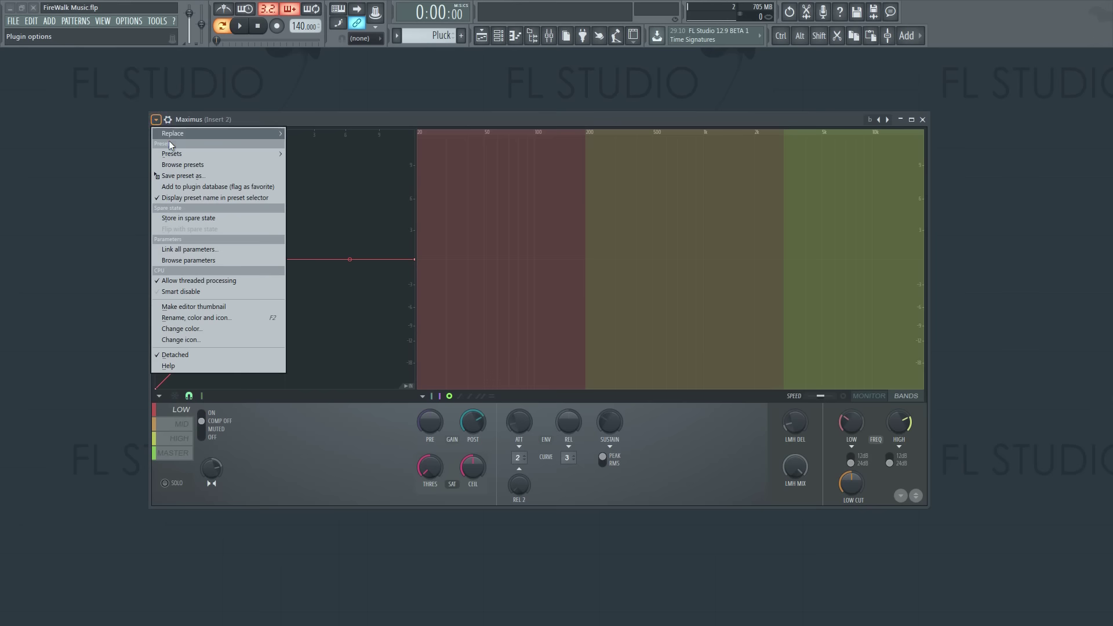
mouse_move(188, 156)
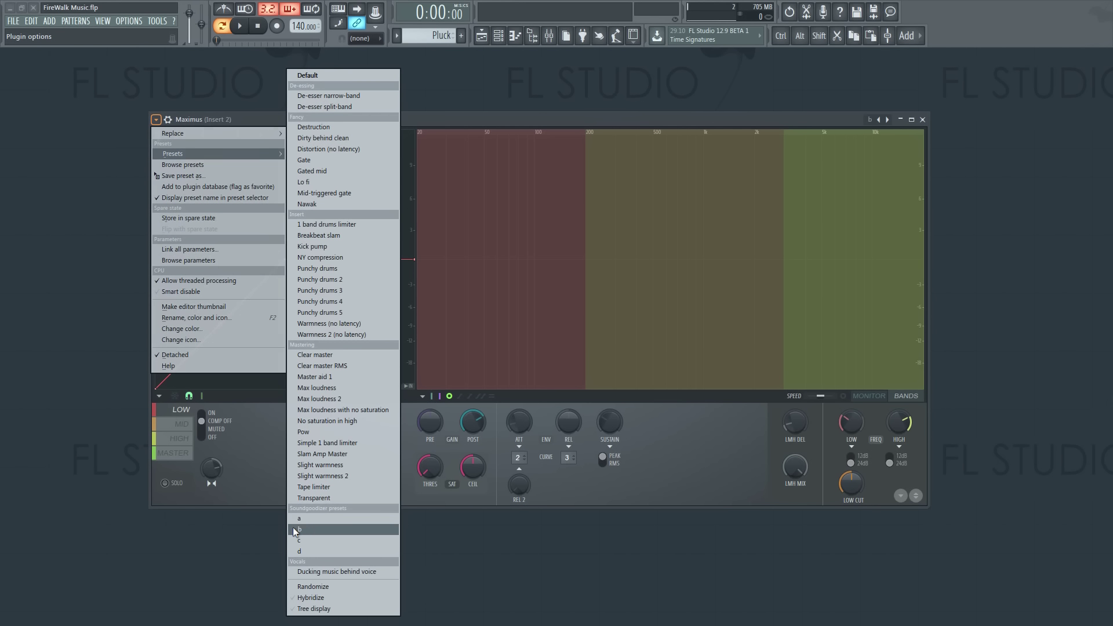
left_click(315, 540)
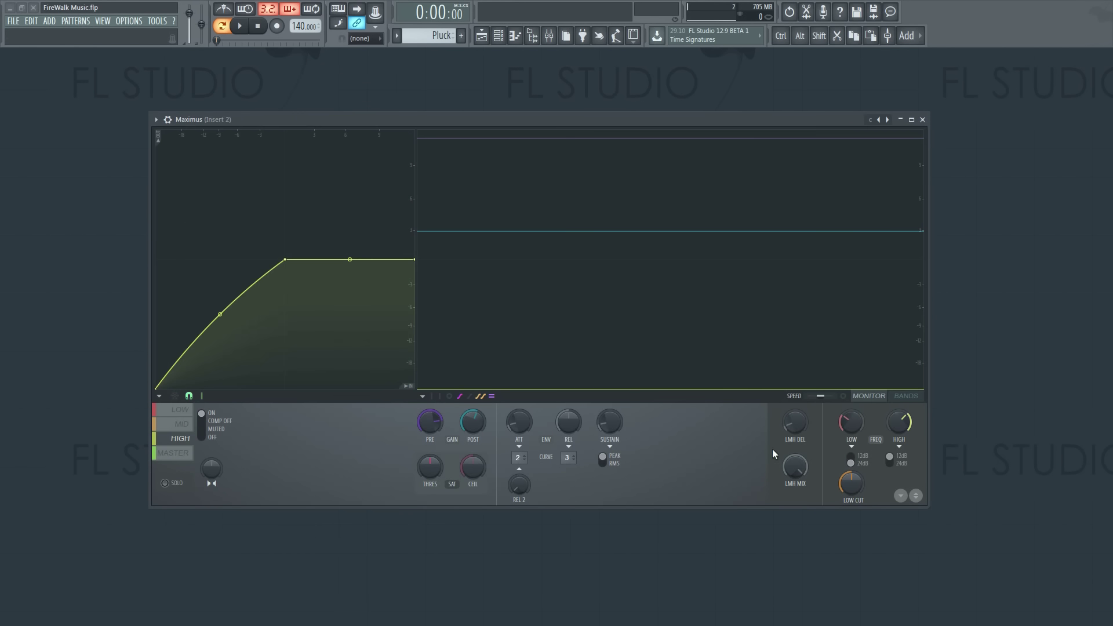
left_click(906, 396)
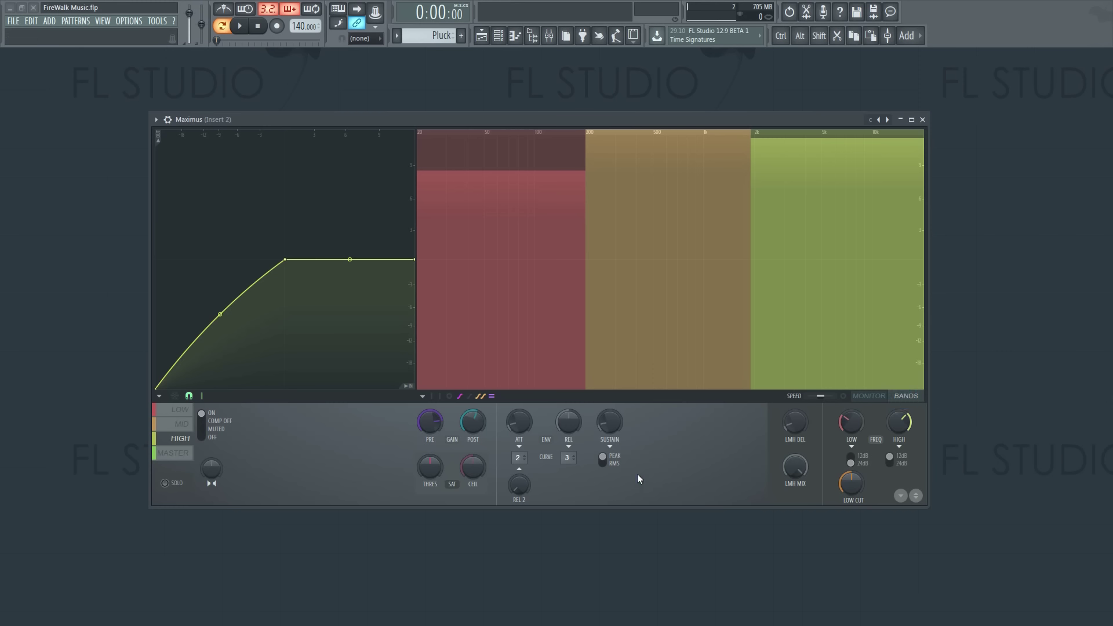
- Load the Soundgoodizer preset d in Maximus and show its frequency bands
left_click(156, 121)
mouse_move(210, 153)
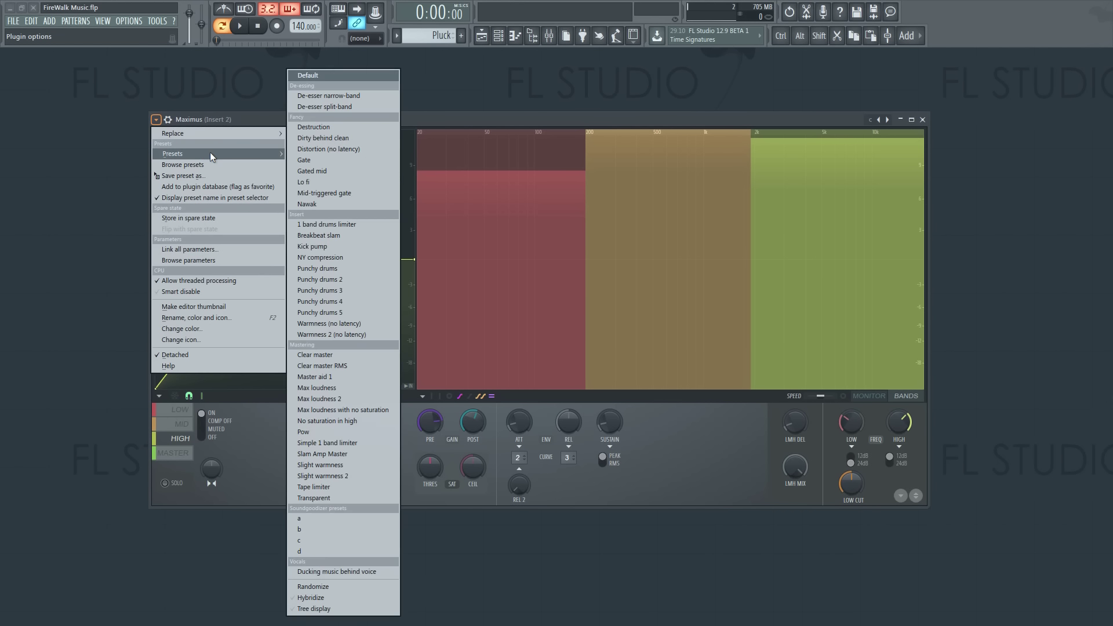
left_click(337, 549)
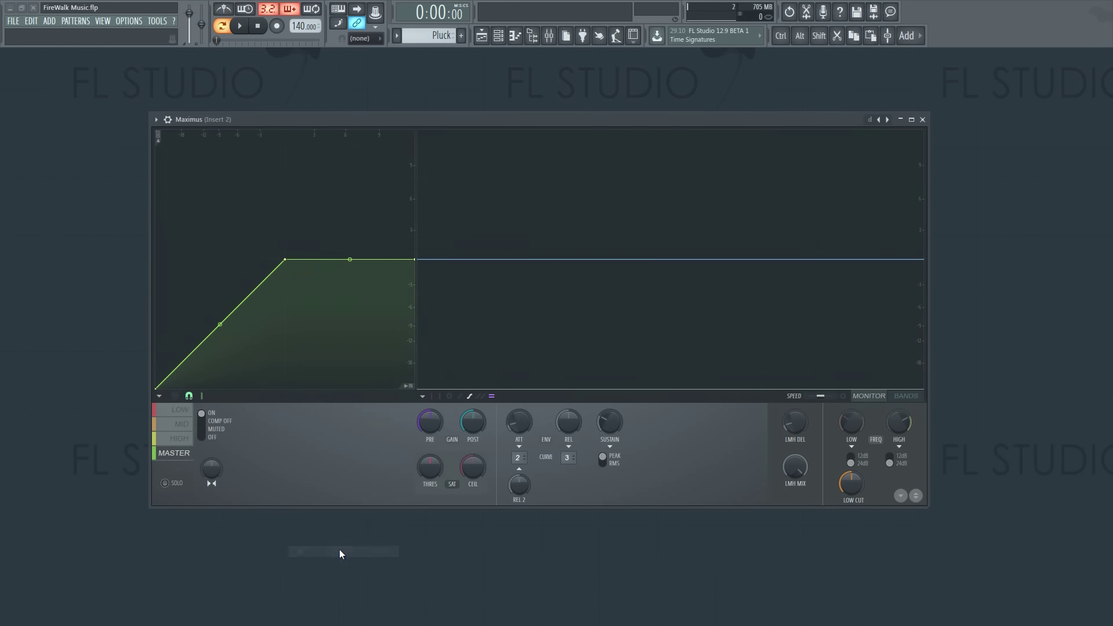
left_click(884, 400)
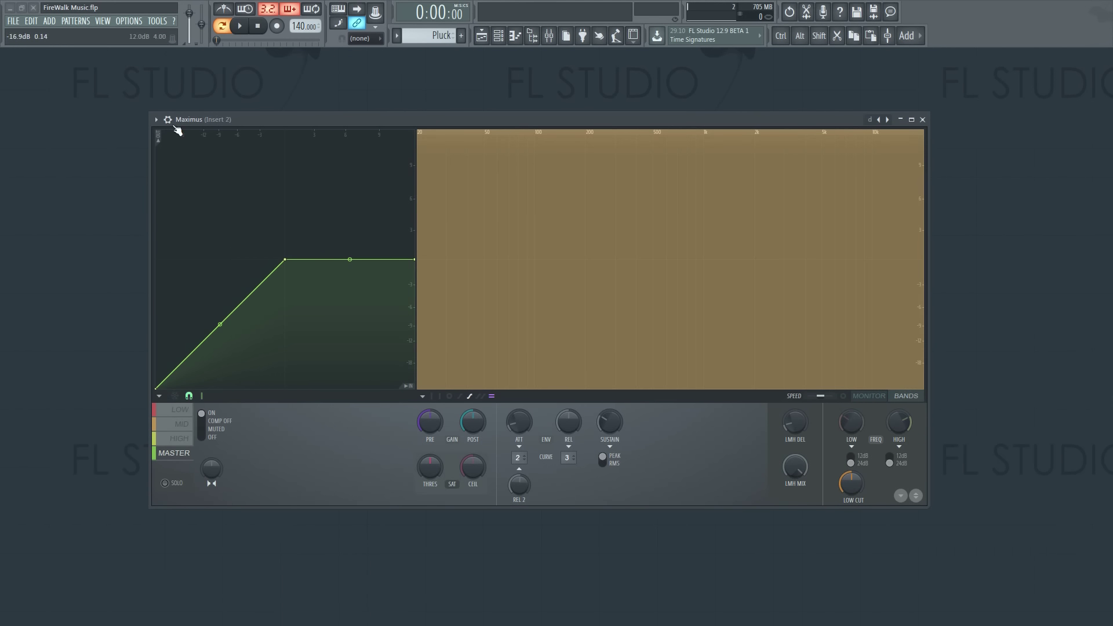
- Return Maximus to the Soundgoodizer preset a and show its frequency bands
left_click(156, 120)
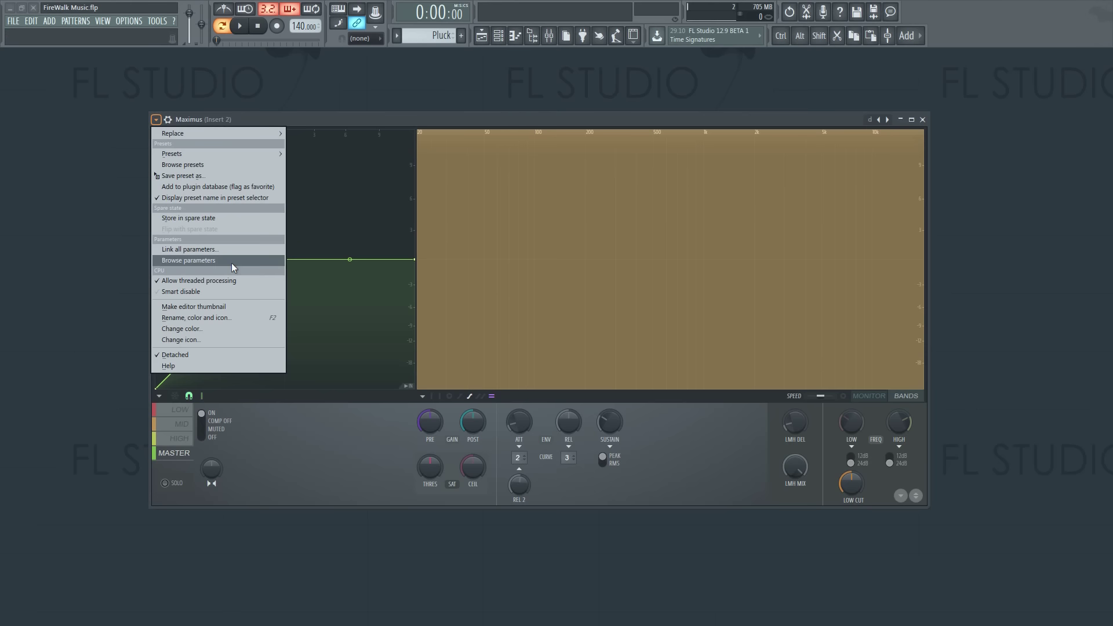
mouse_move(210, 155)
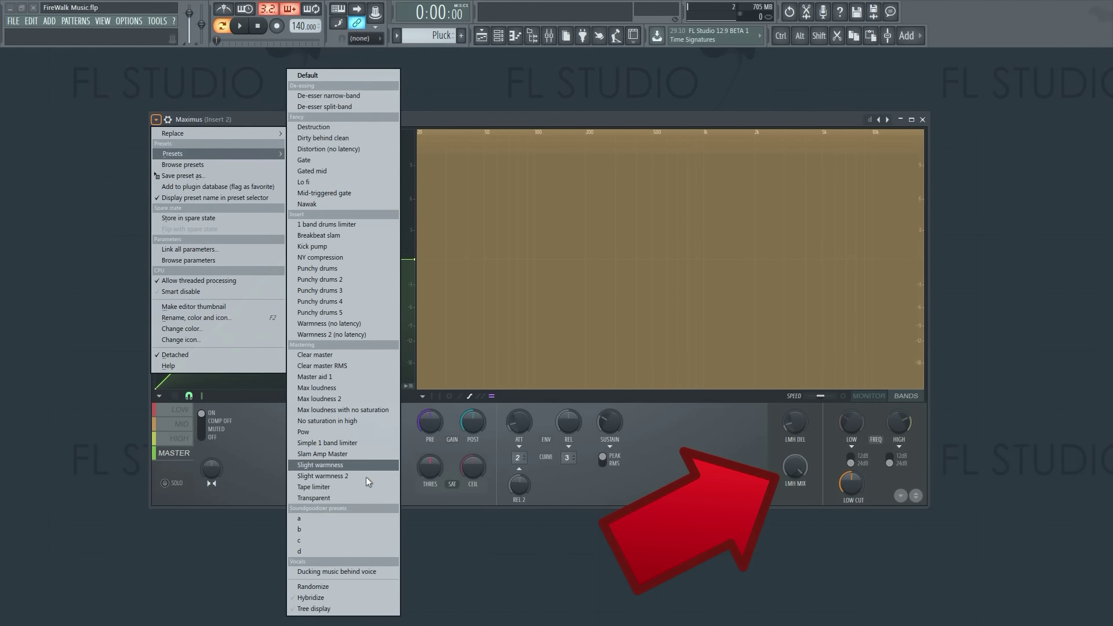
left_click(365, 519)
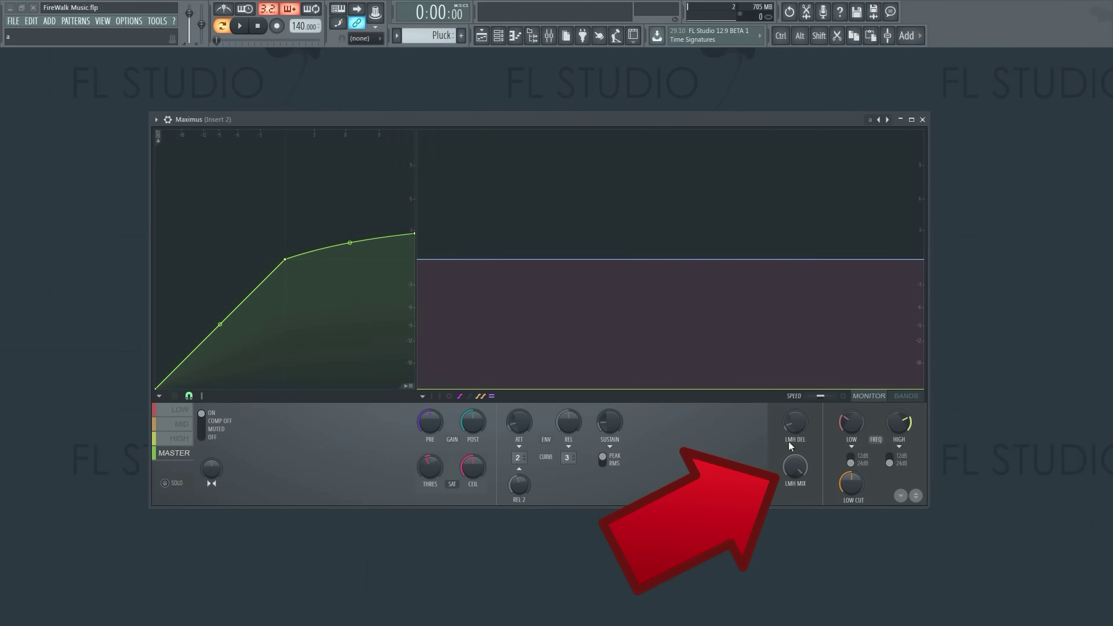
left_click(905, 395)
- Lower the mid band slightly and raise the high band slightly in the Maximus bands view
mouse_move(709, 191)
left_mouse_down()
mouse_move(709, 339)
mouse_move(708, 195)
left_mouse_up()
mouse_move(812, 189)
left_mouse_down()
mouse_move(812, 261)
mouse_move(812, 164)
mouse_move(812, 186)
left_mouse_up()
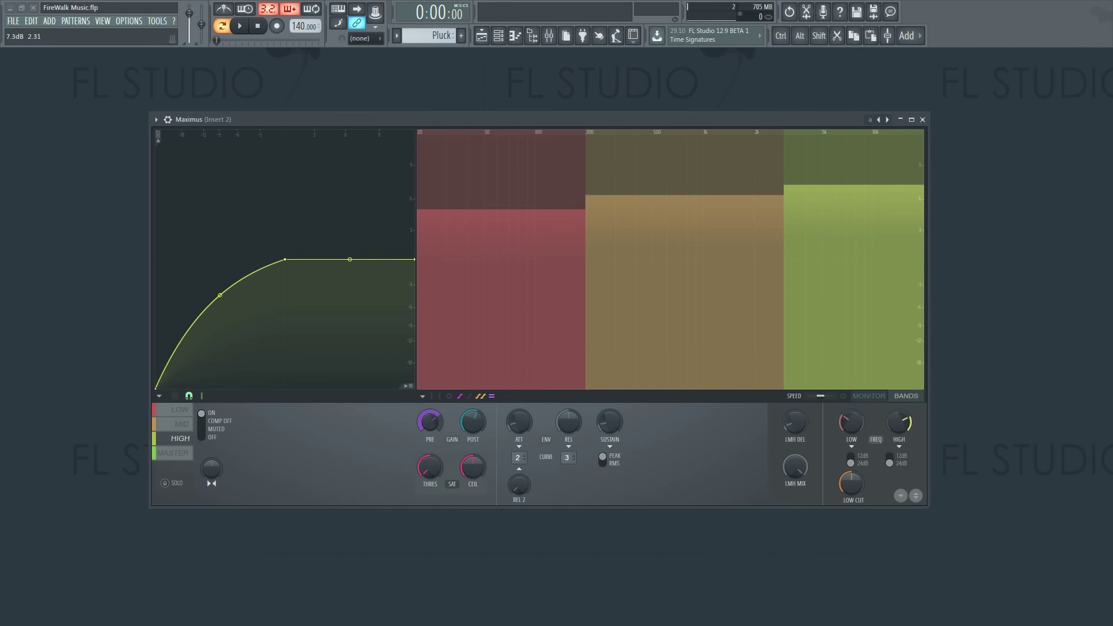
left_click(495, 202)
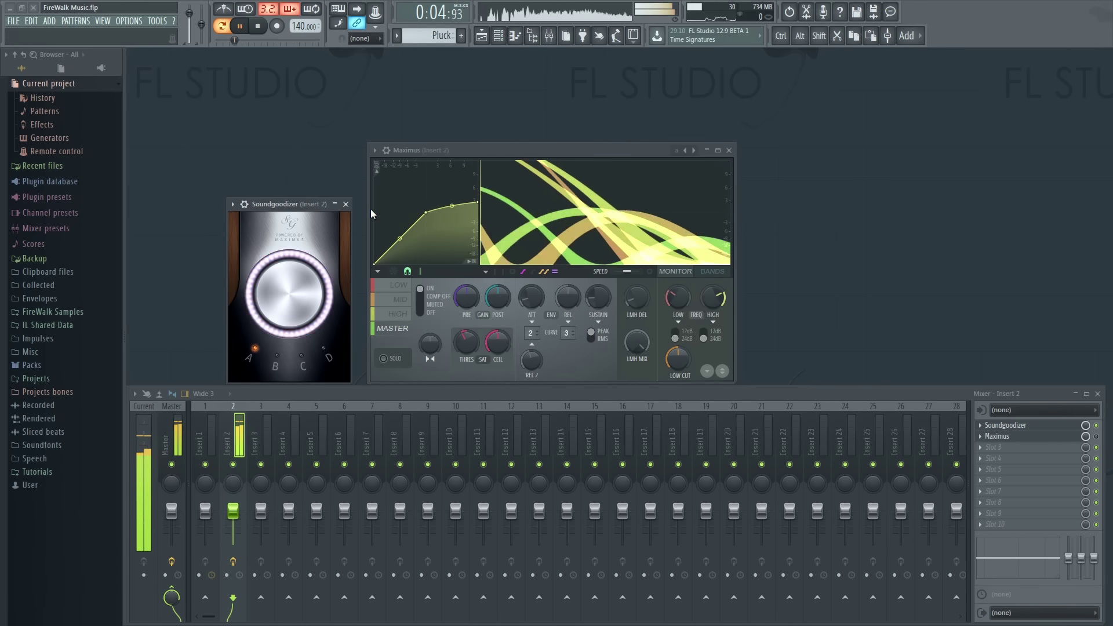
- Load the Soundgoodizer preset a in the Maximus instance on mixer Insert 2
left_click(375, 151)
mouse_move(406, 184)
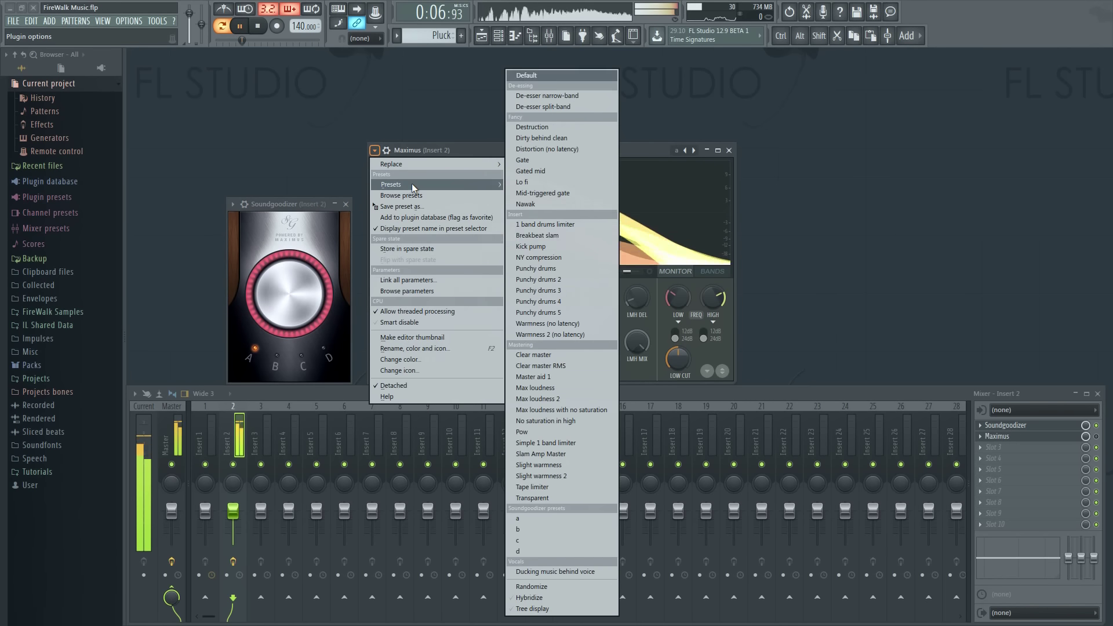
left_click(540, 518)
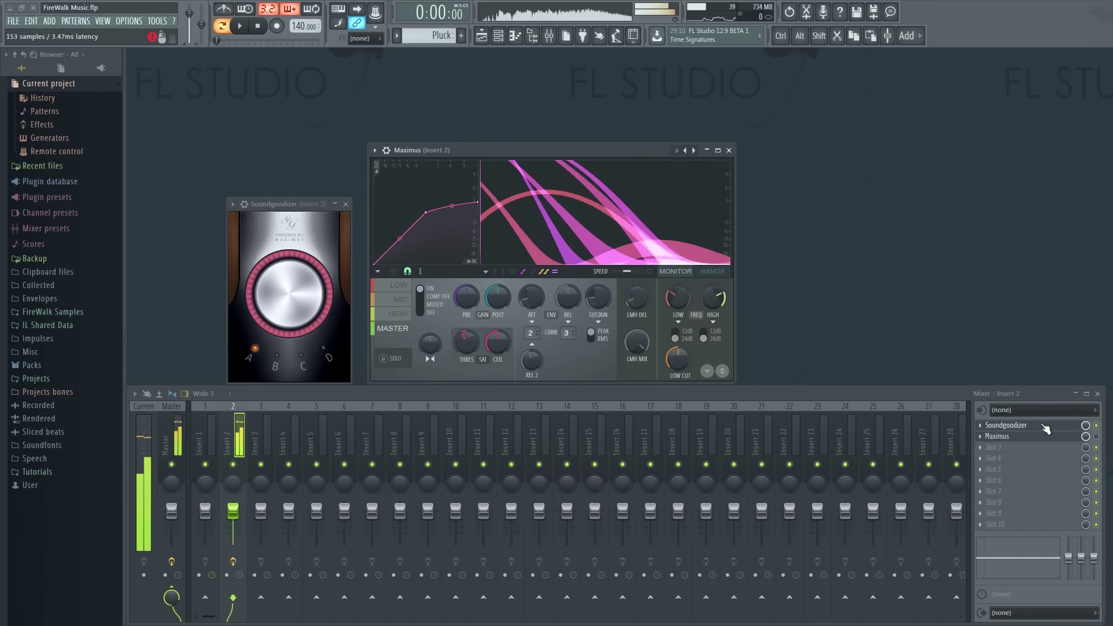
- Play the project and alternate between enabling only Soundgoodizer and only Maximus on Insert 2 to compare their sound
key("space")
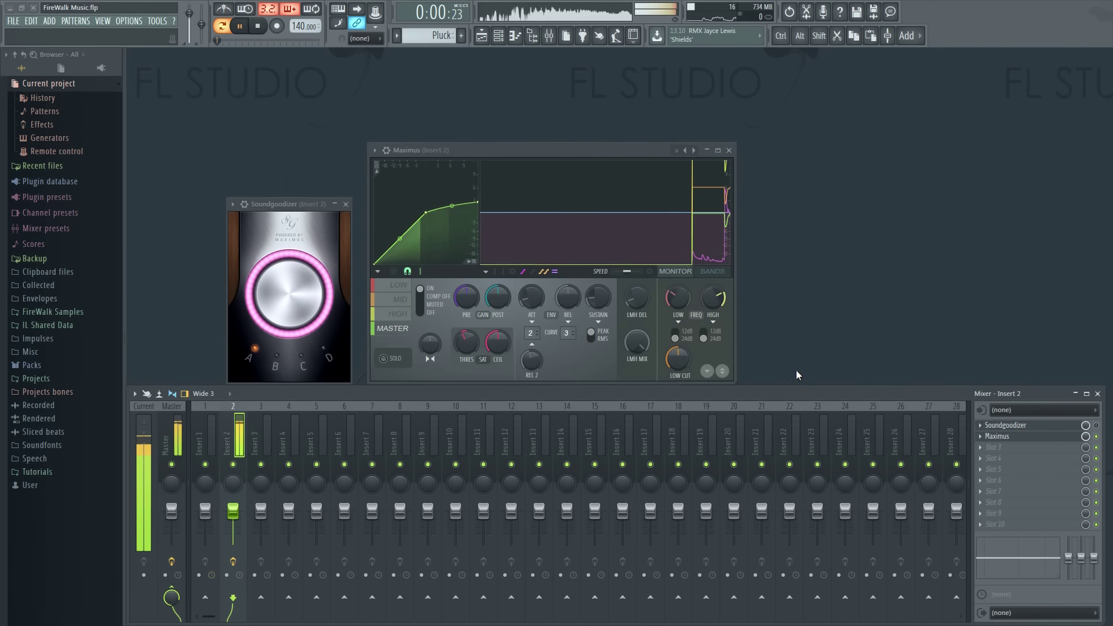
left_click(1096, 436)
left_click(1096, 425)
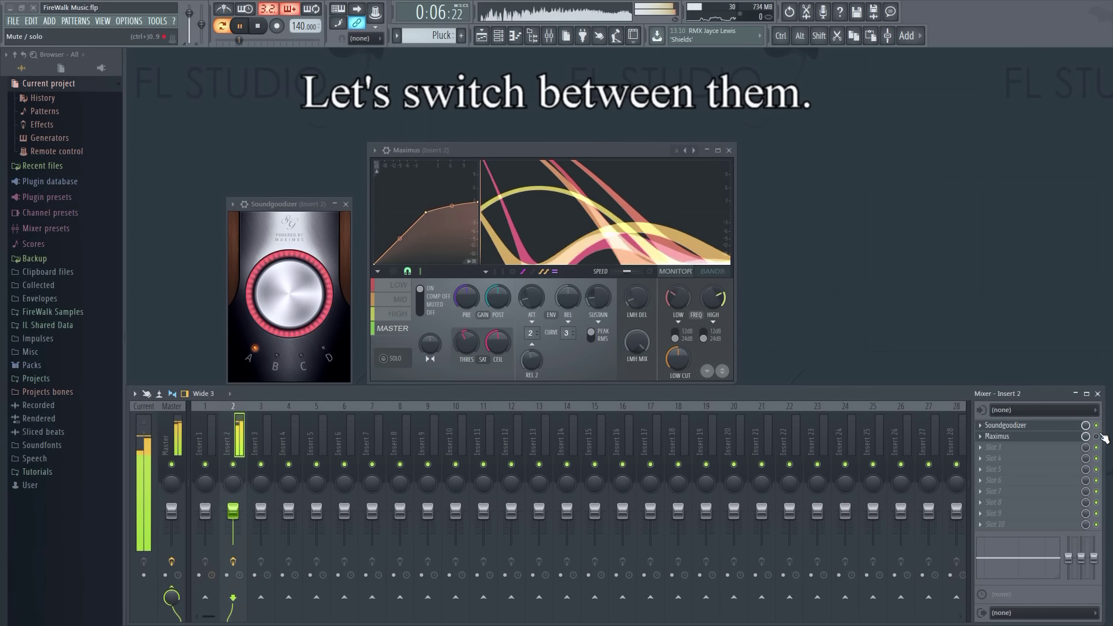
left_click(1096, 425)
left_click(1096, 435)
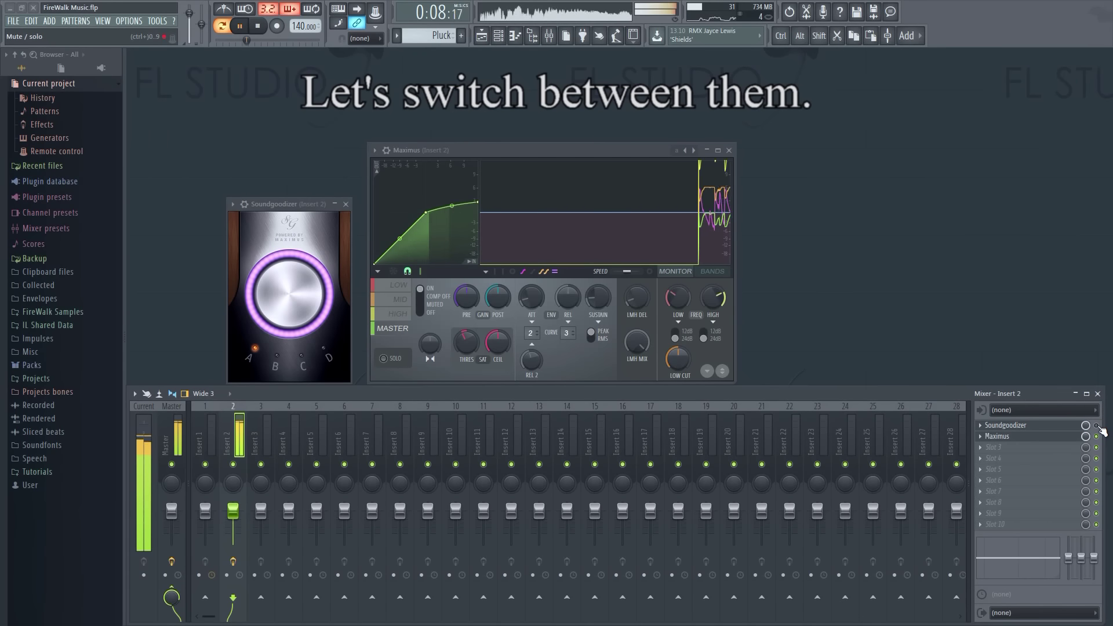
left_click(1096, 436)
left_click(1097, 424)
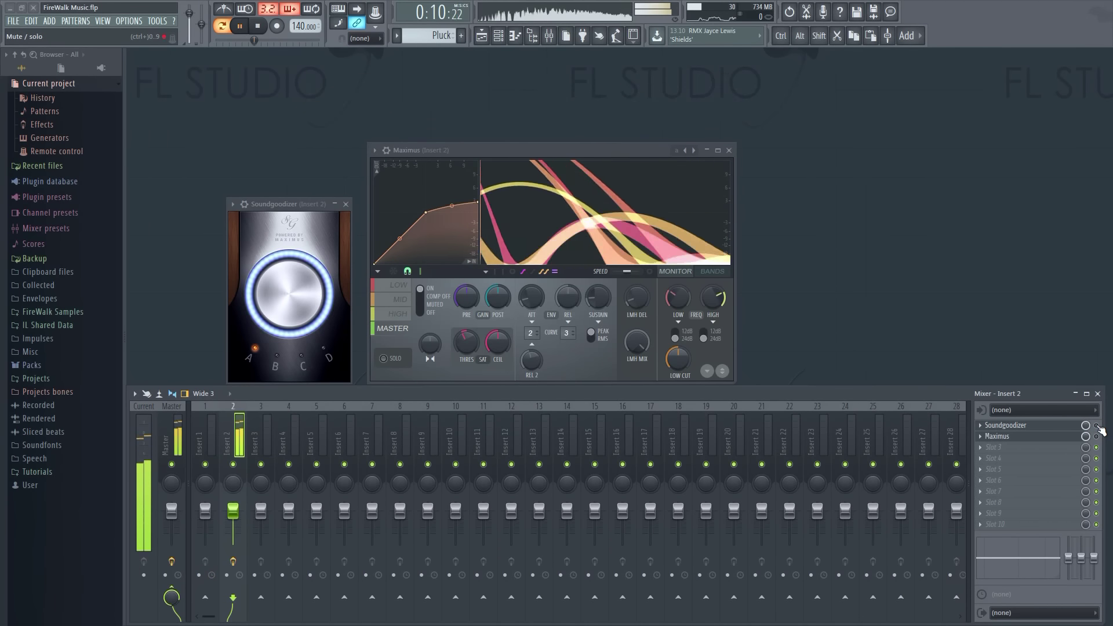
left_click(1096, 425)
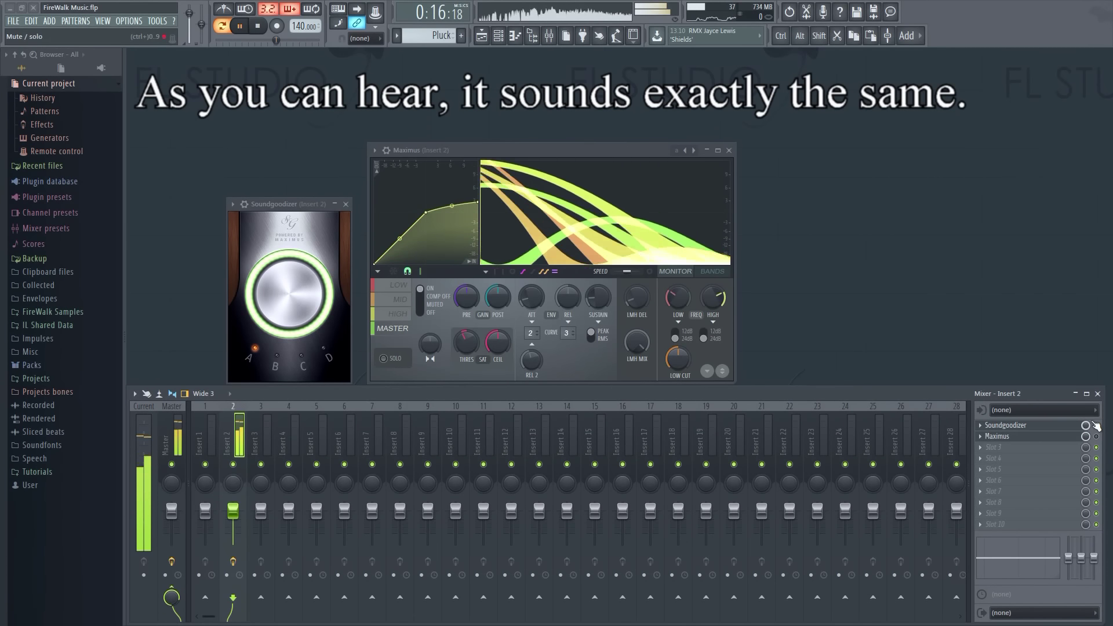
- Switch Soundgoodizer to mode B and load the matching Soundgoodizer preset b in Maximus
left_click(301, 364)
left_click(282, 362)
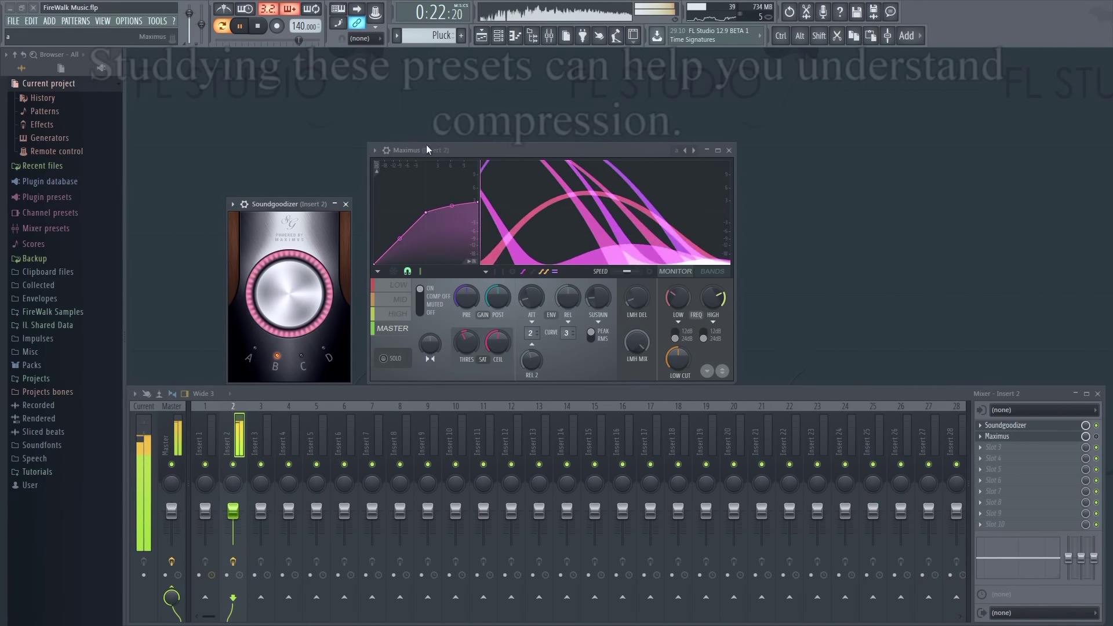
left_click(375, 151)
mouse_move(407, 183)
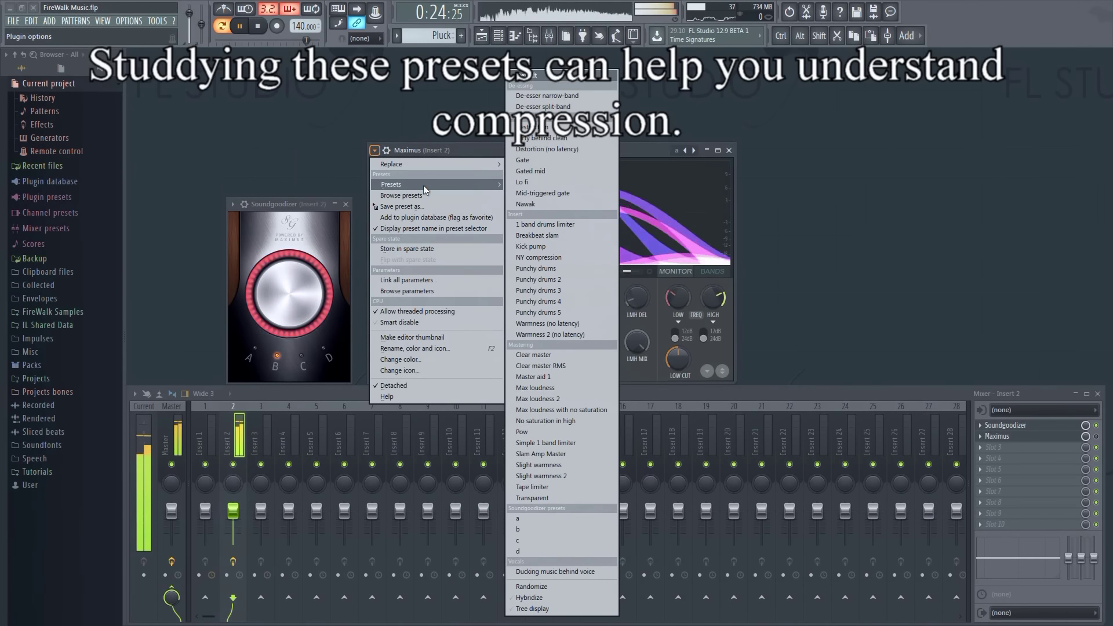
left_click(524, 530)
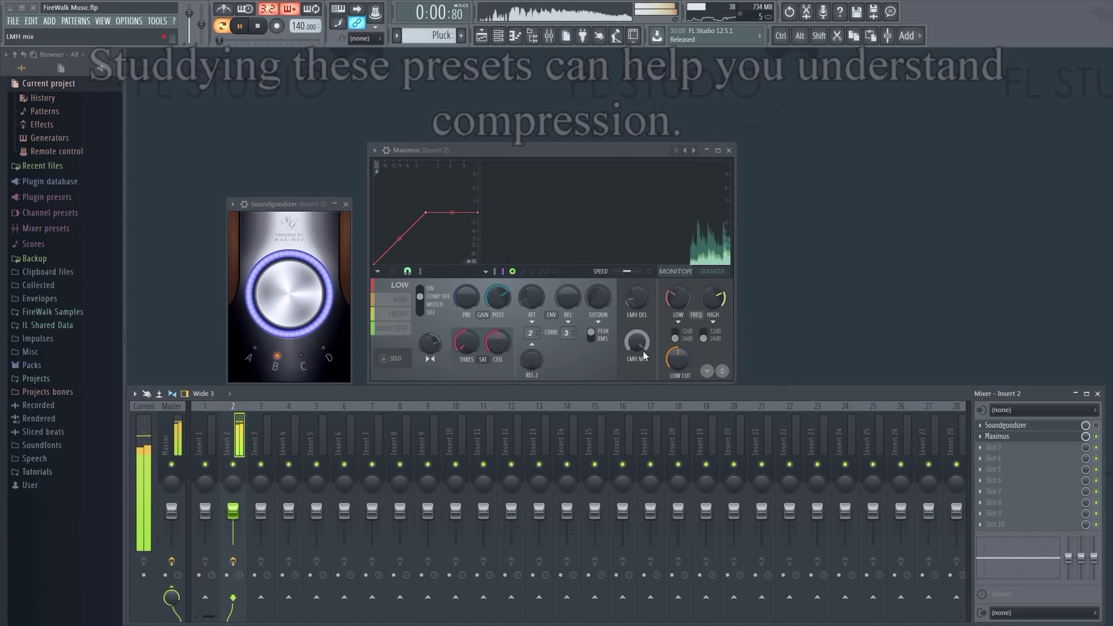
- Toggle Soundgoodizer and Maximus on Insert 2 during playback to compare the B settings, and stop playback
left_click(1096, 425)
left_click(1096, 436)
left_click(1096, 436)
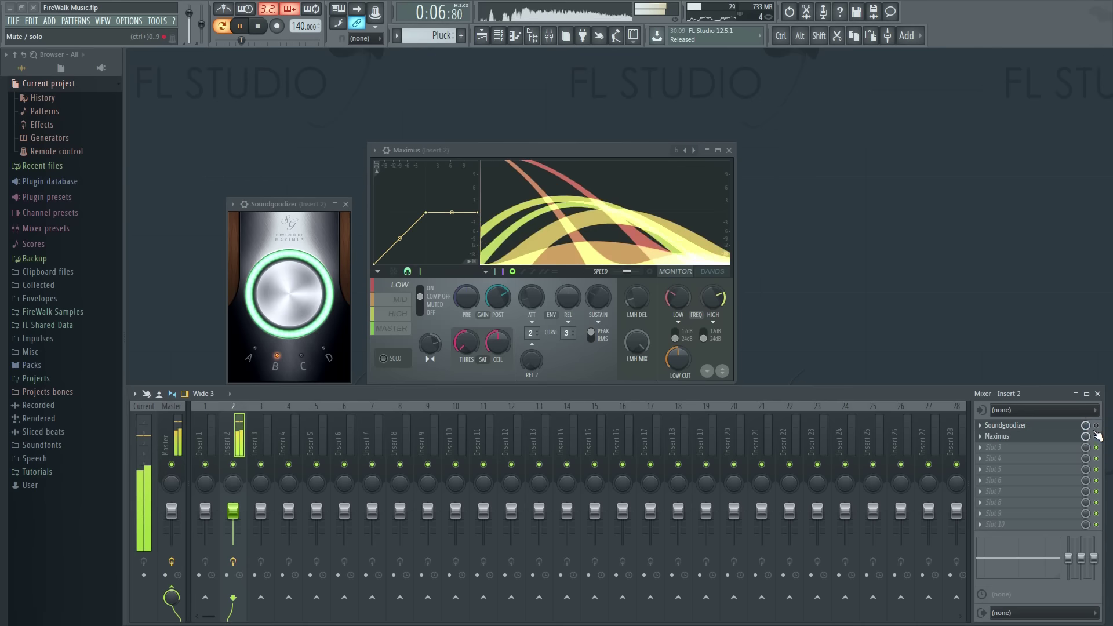
key("space")
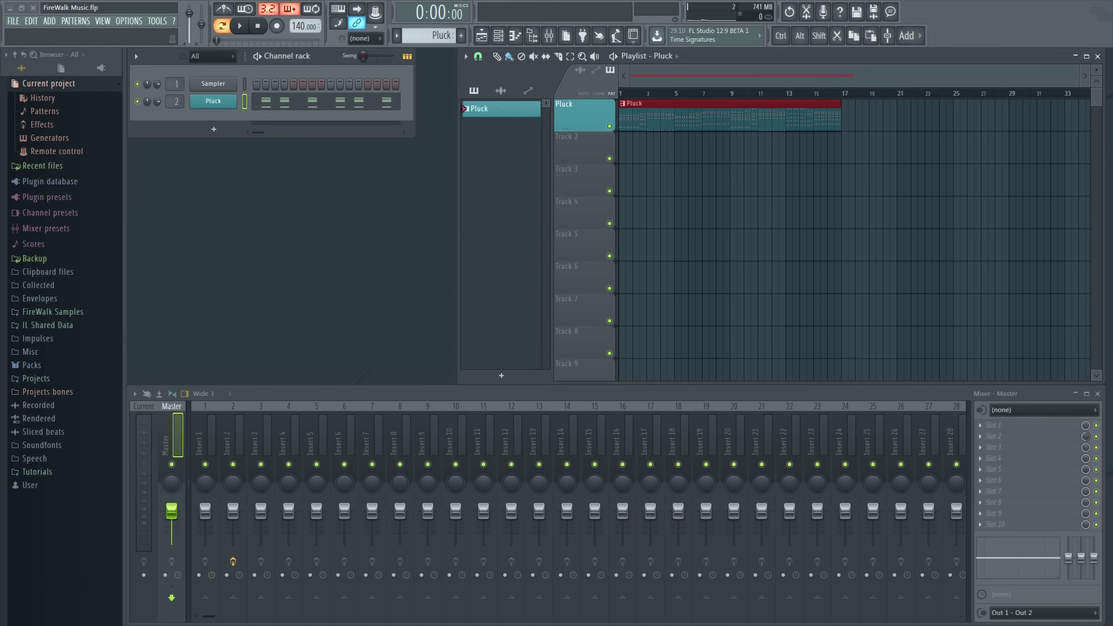
- Insert Soundgoodizer in the Master track's first effect slot, move its window below the channel rack, and leave it in mode A
left_click(983, 429)
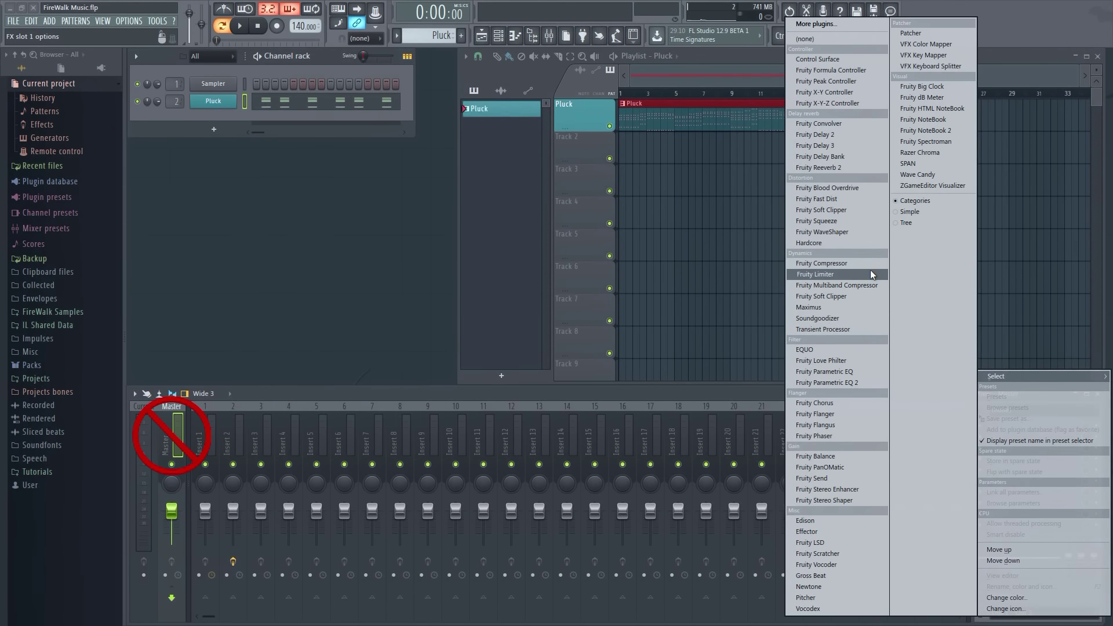
left_click(838, 318)
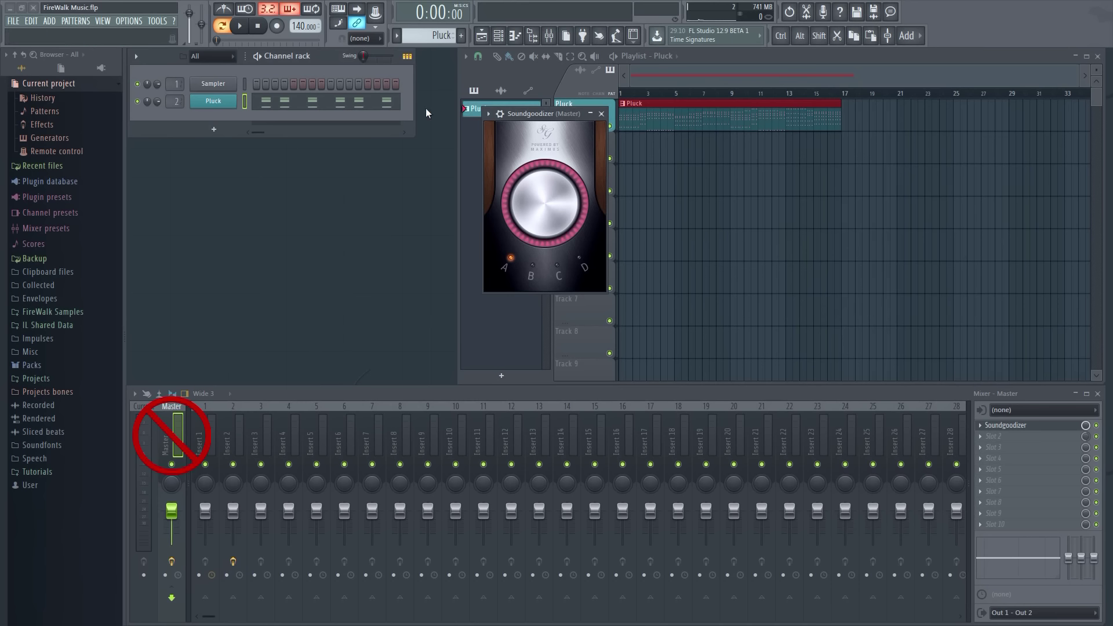
left_click_drag(533, 117, 323, 175)
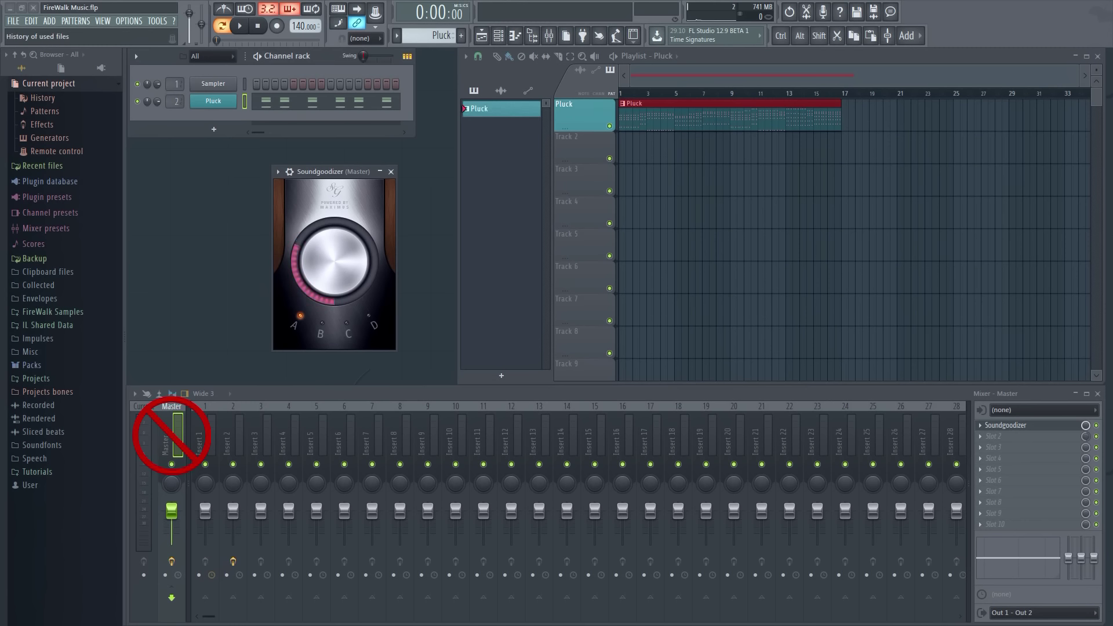
left_click(323, 325)
left_click(300, 318)
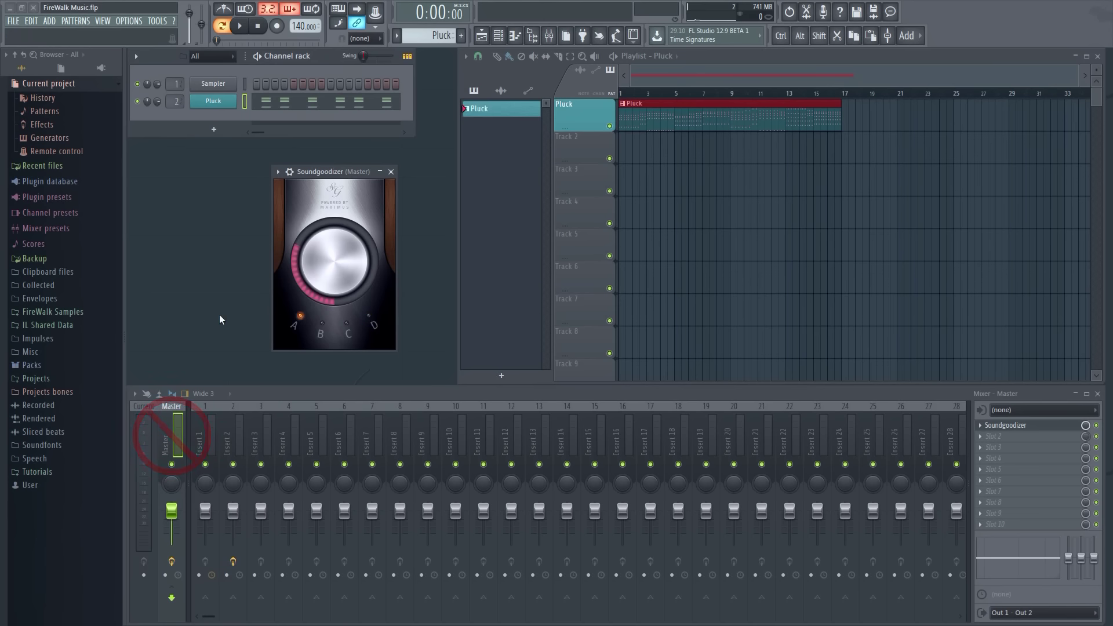